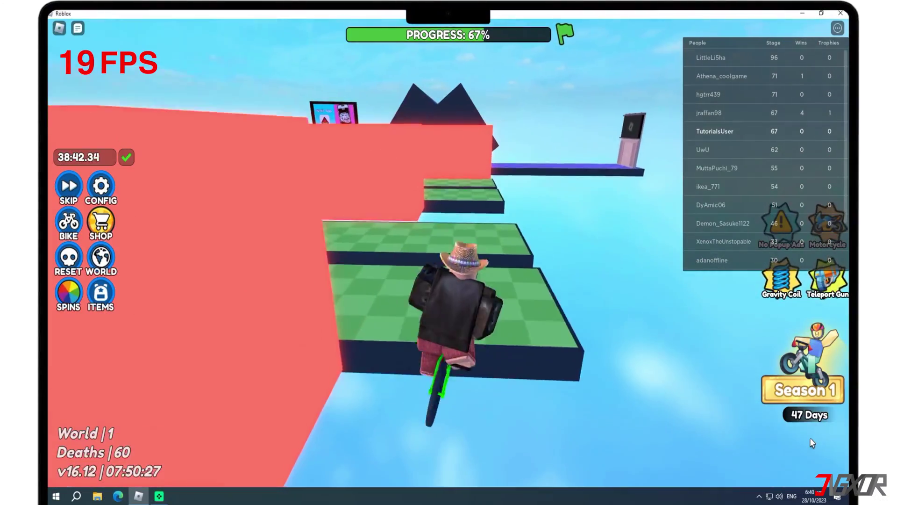
Ride the bike along the purple path through the checkpoints to stages 68 and 69, restarting after a fall
key(w)
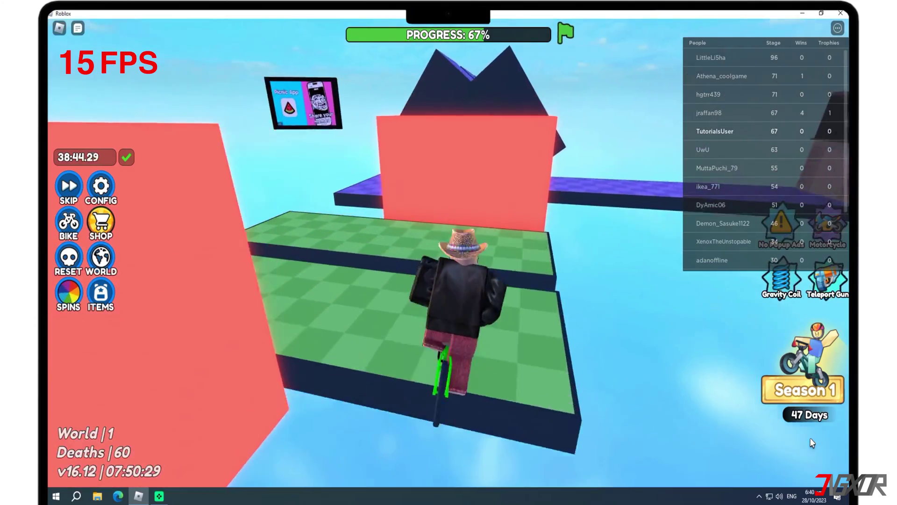
key(w)
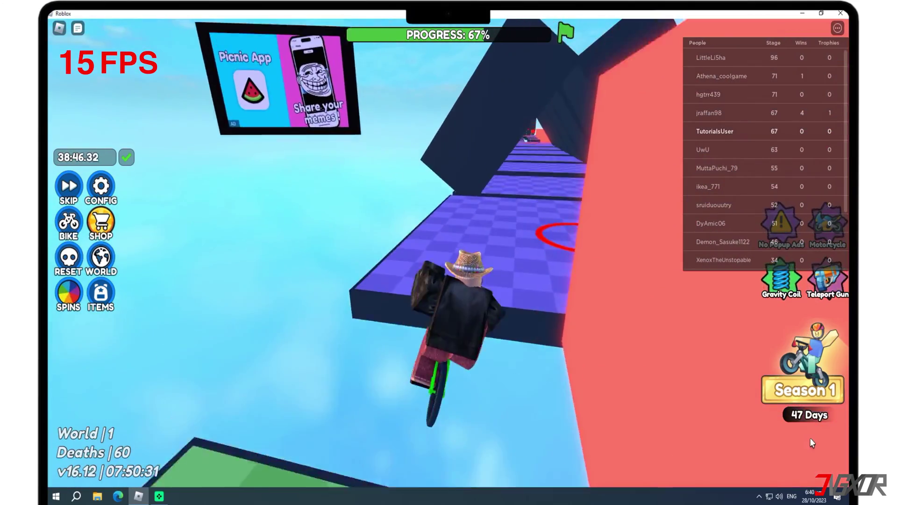
key(w)
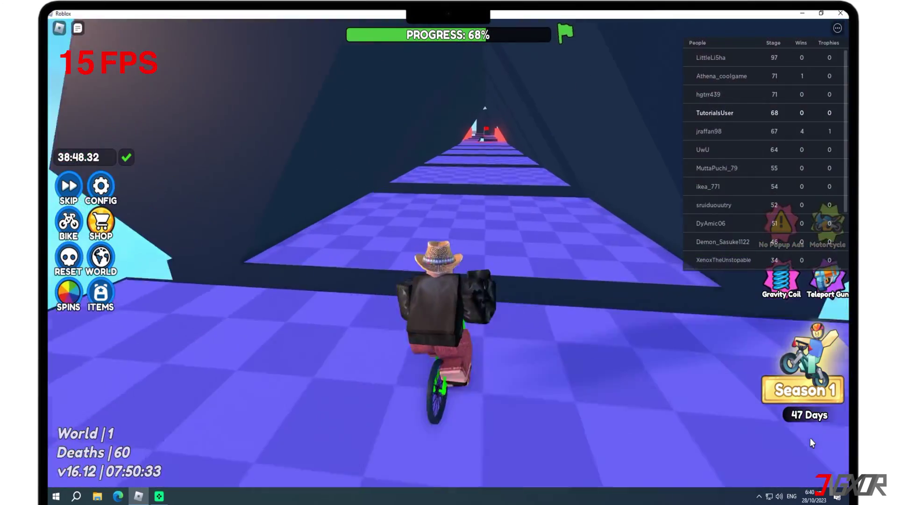
key(w)
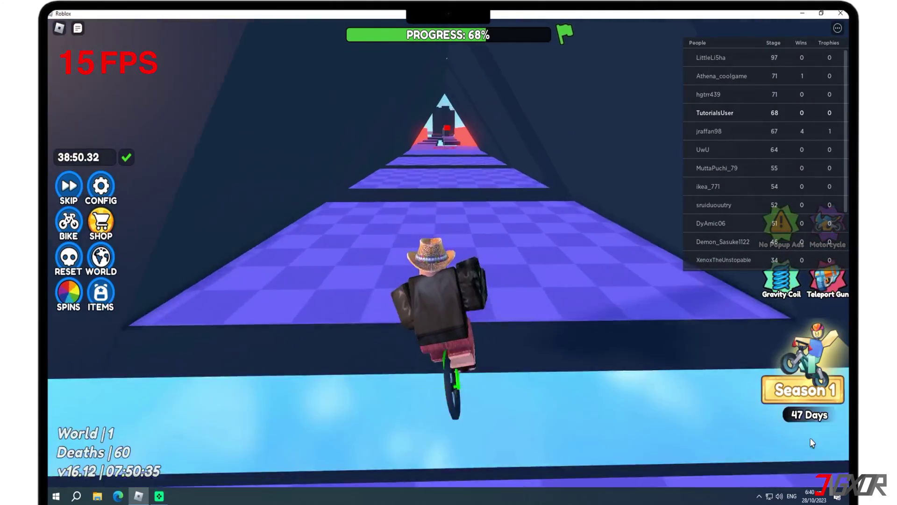
key(w)
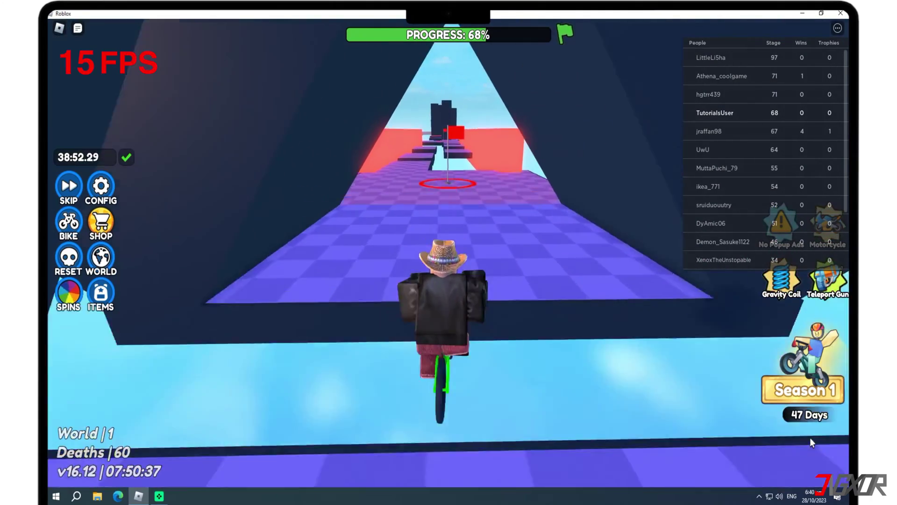
key(w)
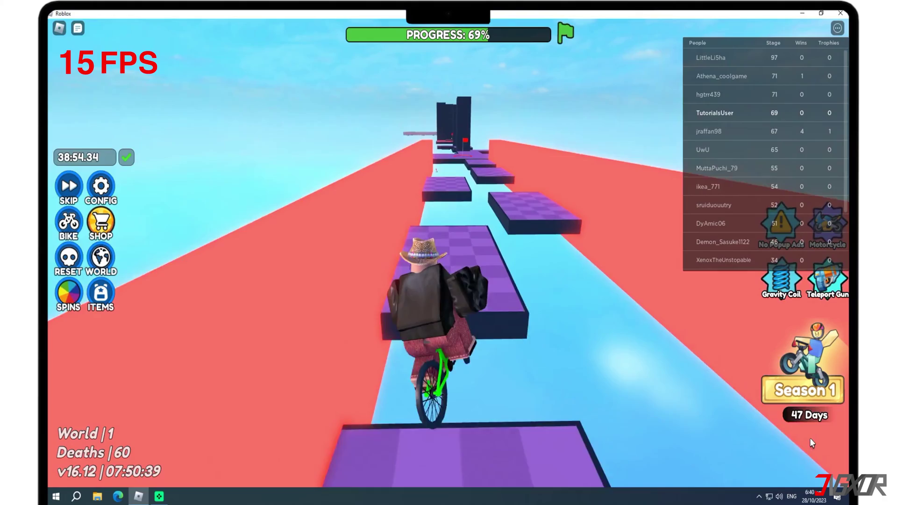
key(w)
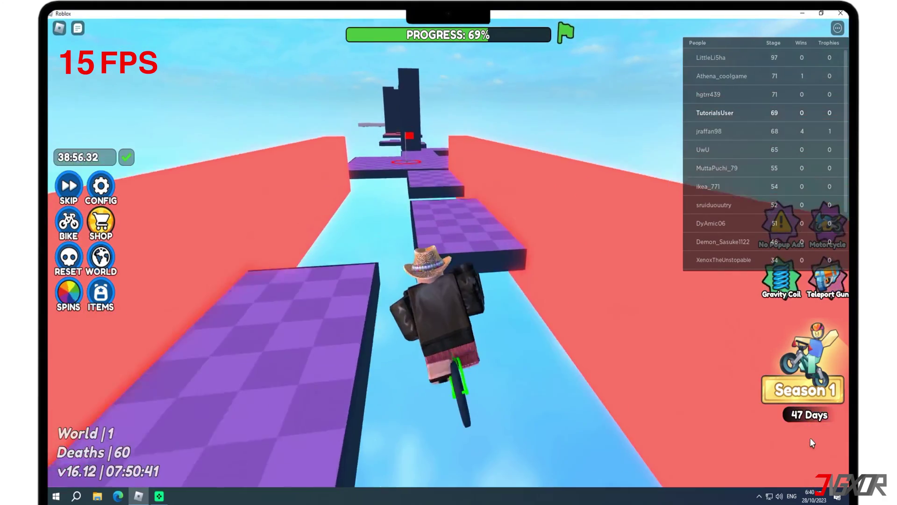
key(w)
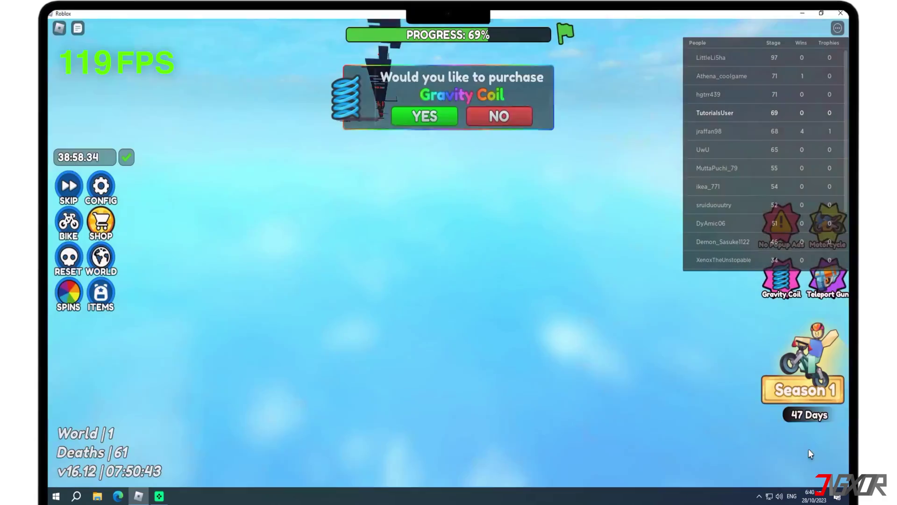
key(w)
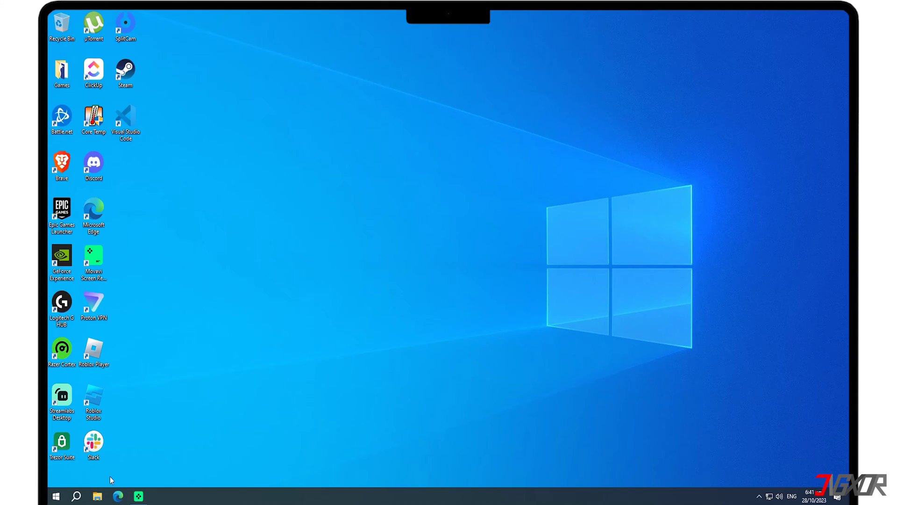
Load fast.com in Edge and check the internet speed result of 520 Mbps
click(118, 497)
click(329, 32)
text(fast.)
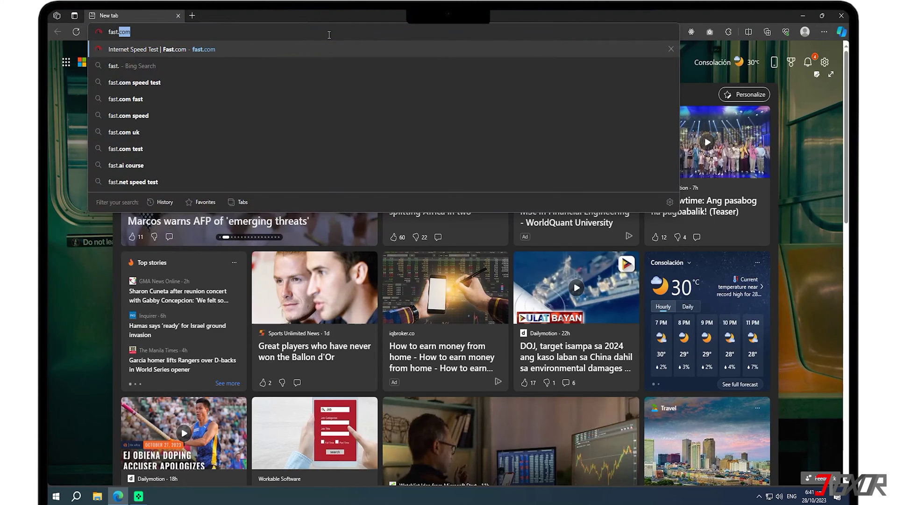
key(Return)
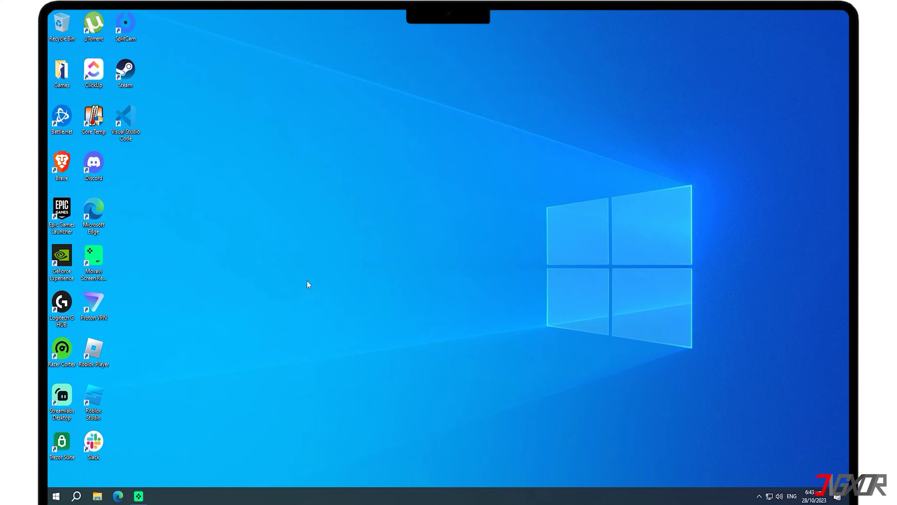
Run the Roblox Player desktop shortcut as administrator
right_click(96, 356)
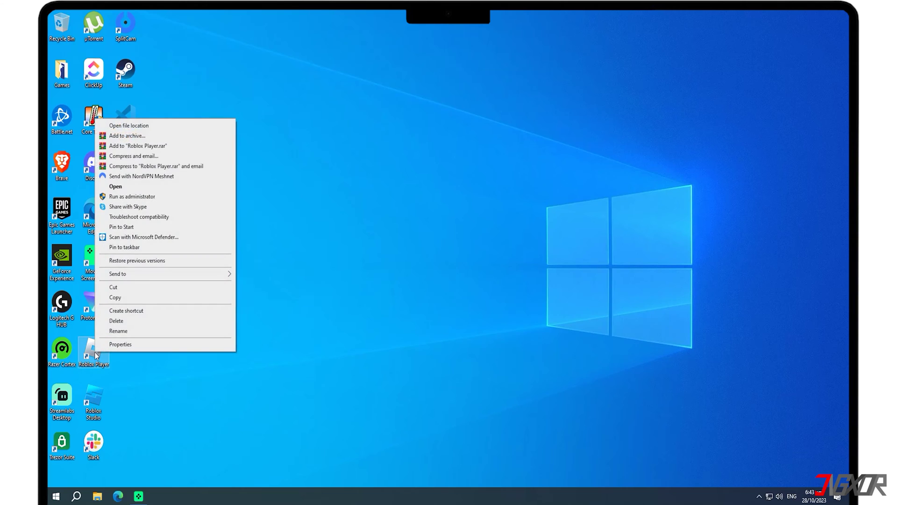
click(178, 196)
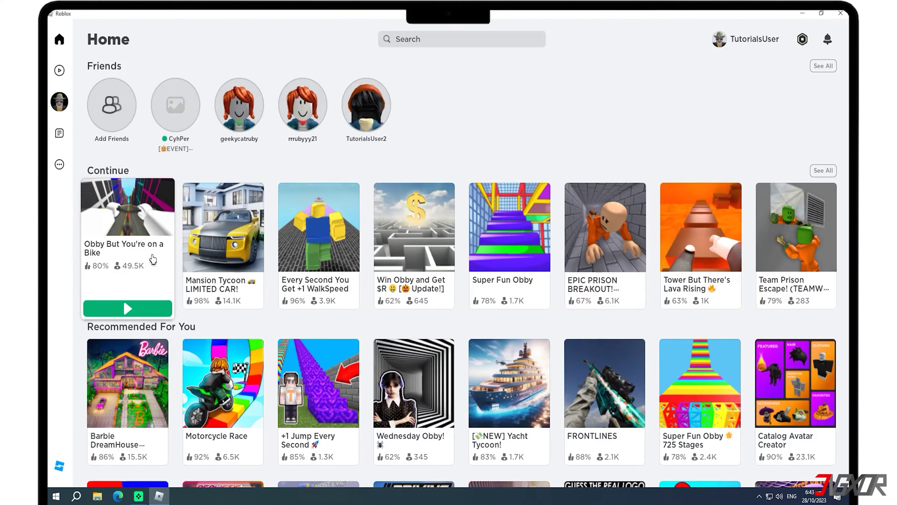
Join the prison escape obby and cross the pipes over the green acid into the stage 5 corridor
mouse_move(292, 251)
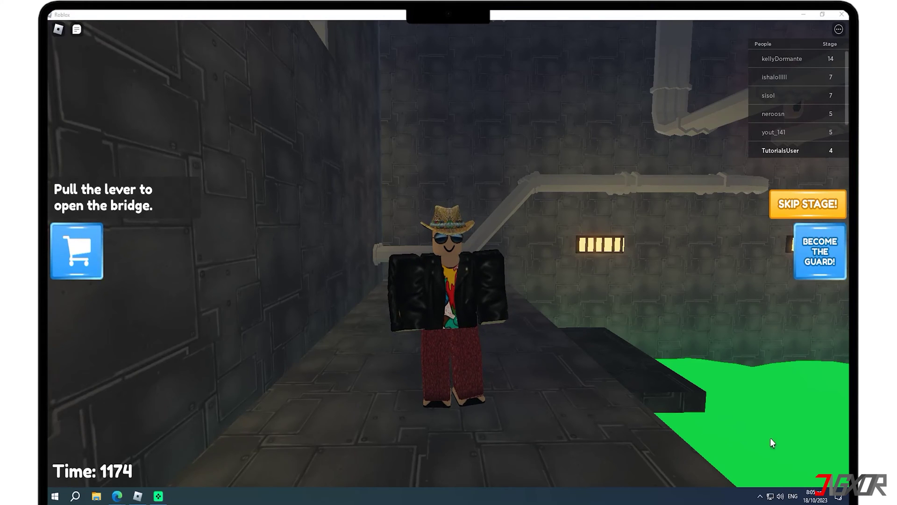
key(w)
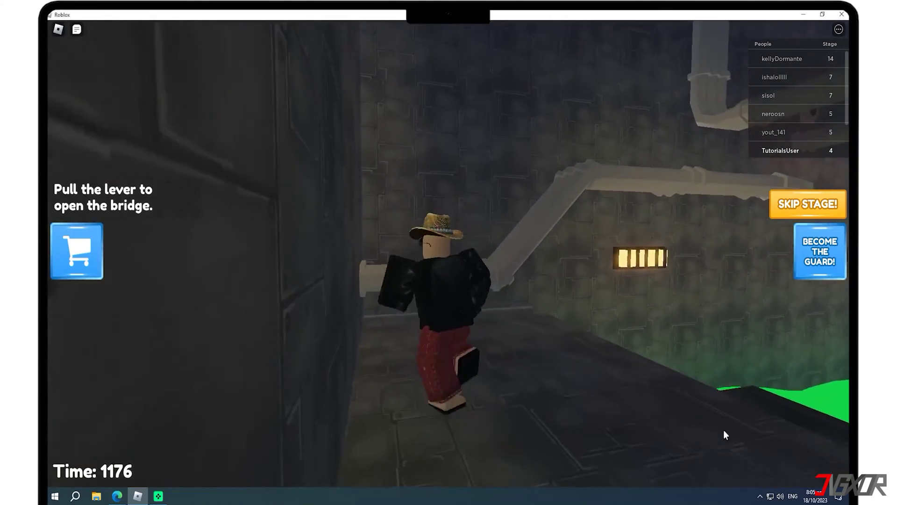
key(w)
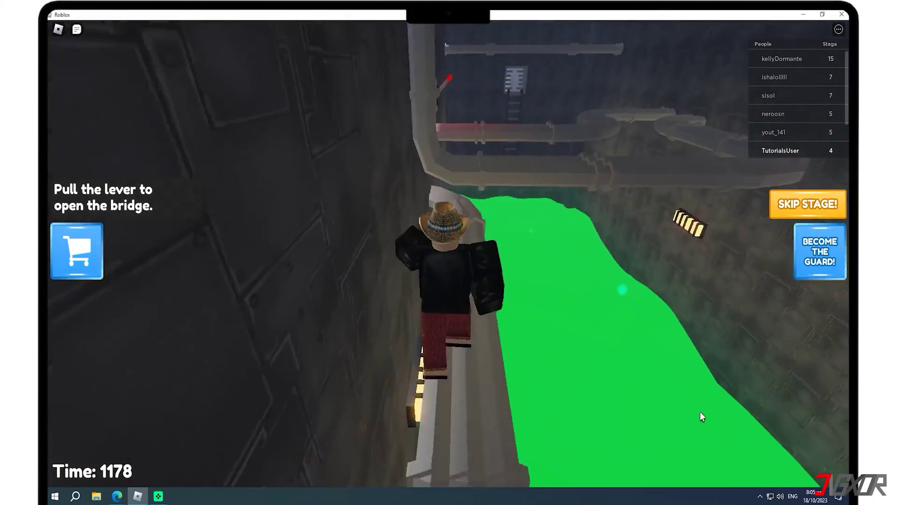
key(w)
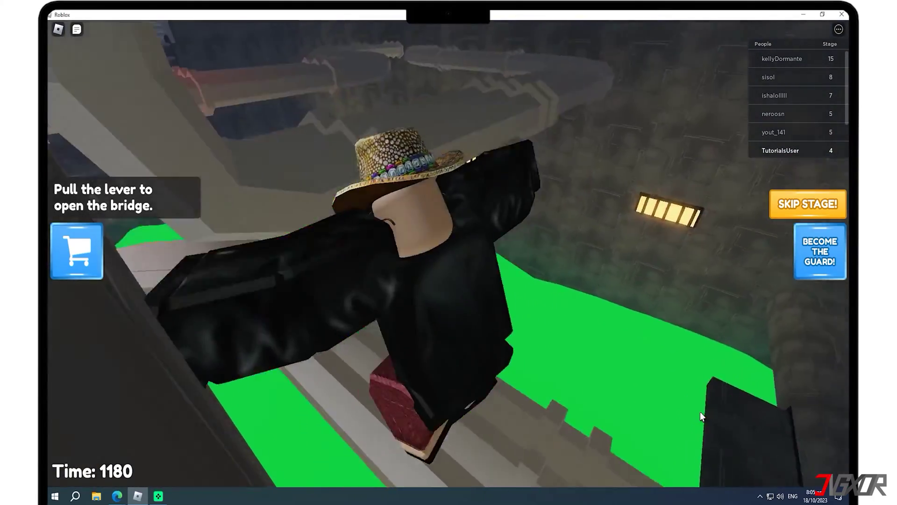
key(w)
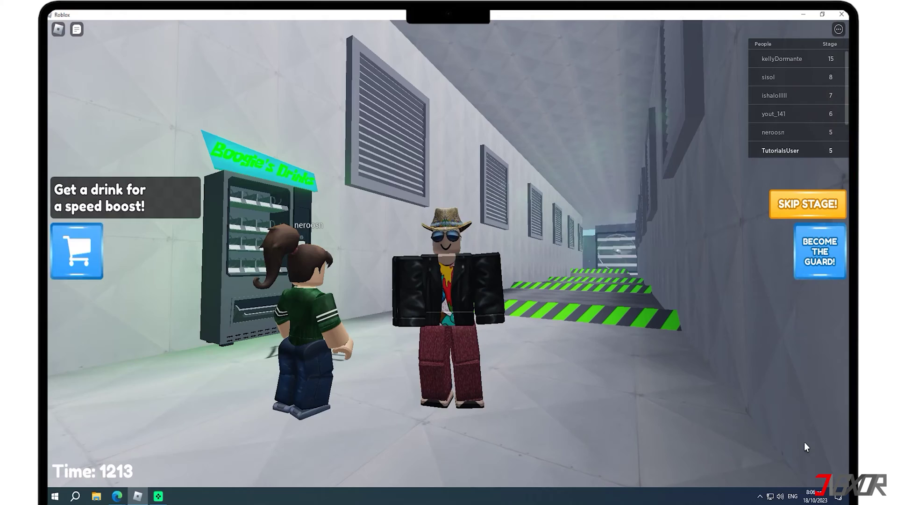
Raise Roblox's Graphics Quality from the lowest level to 6 of 10, then resume the game
key(Escape)
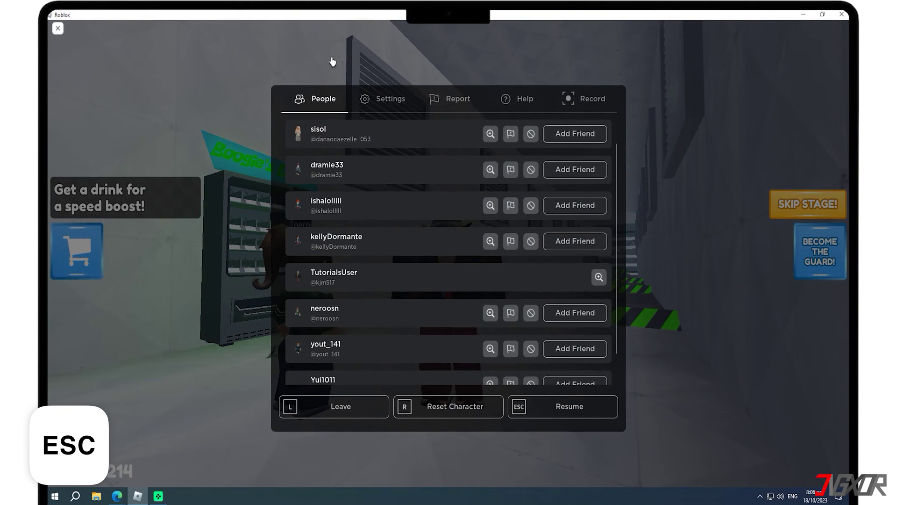
click(395, 101)
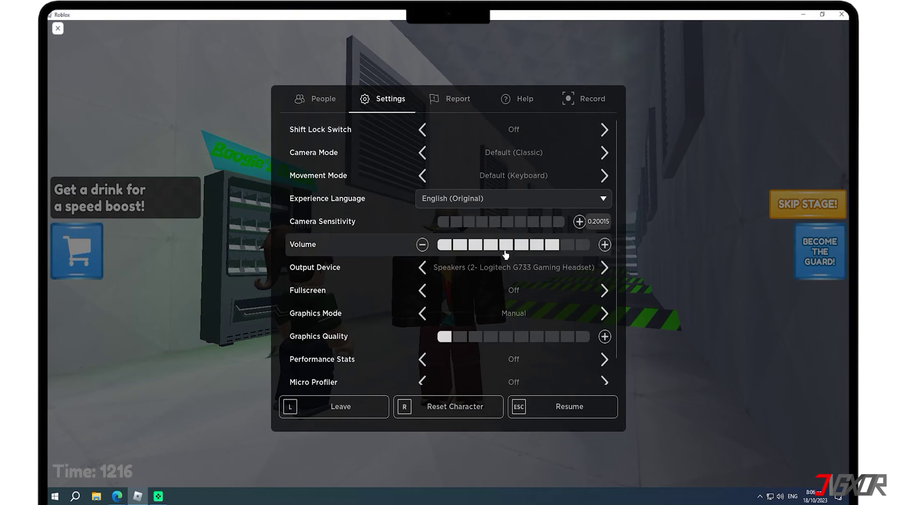
scroll(544, 303, down, 1)
click(509, 290)
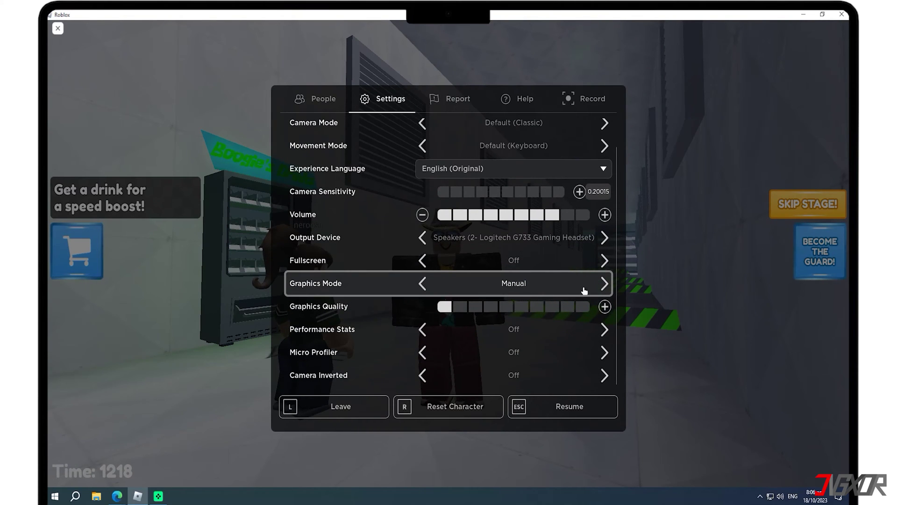
click(605, 307)
click(604, 307)
click(422, 306)
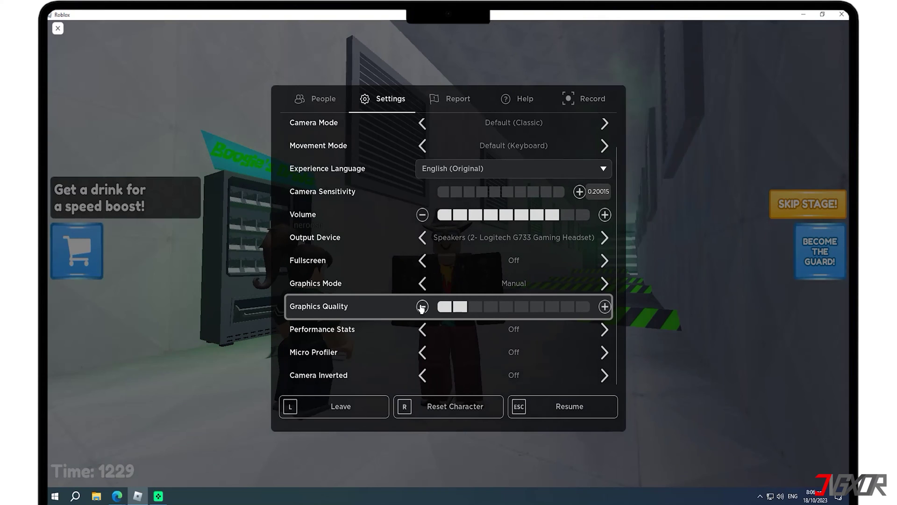
click(605, 307)
click(605, 307)
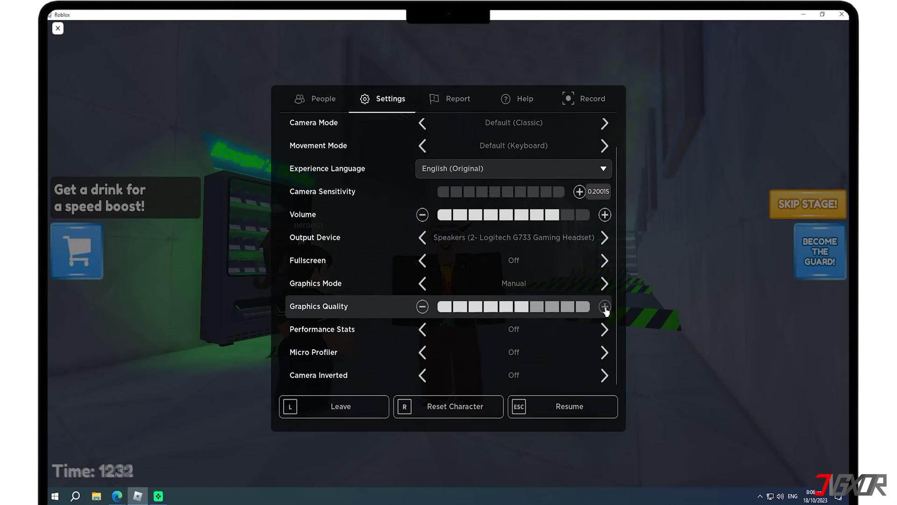
click(569, 406)
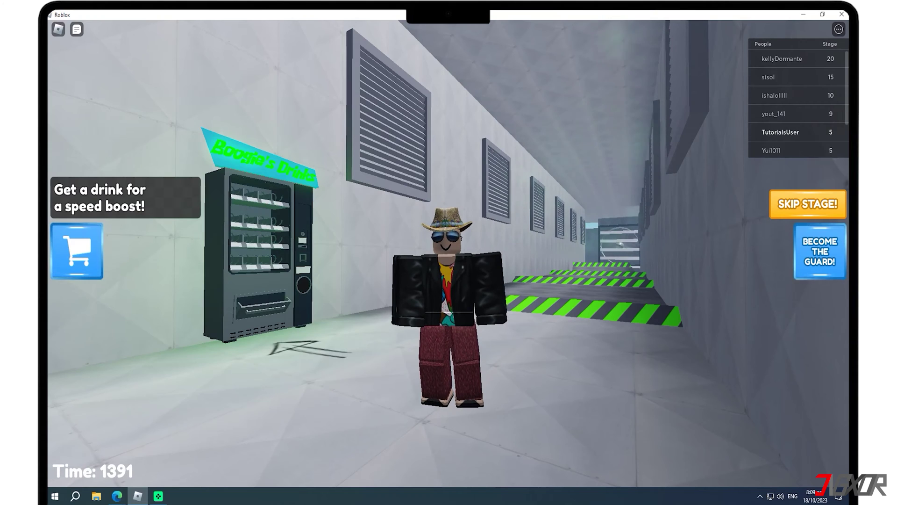
Search 'about', open Advanced system settings, and centre the System Properties dialog on screen
click(75, 496)
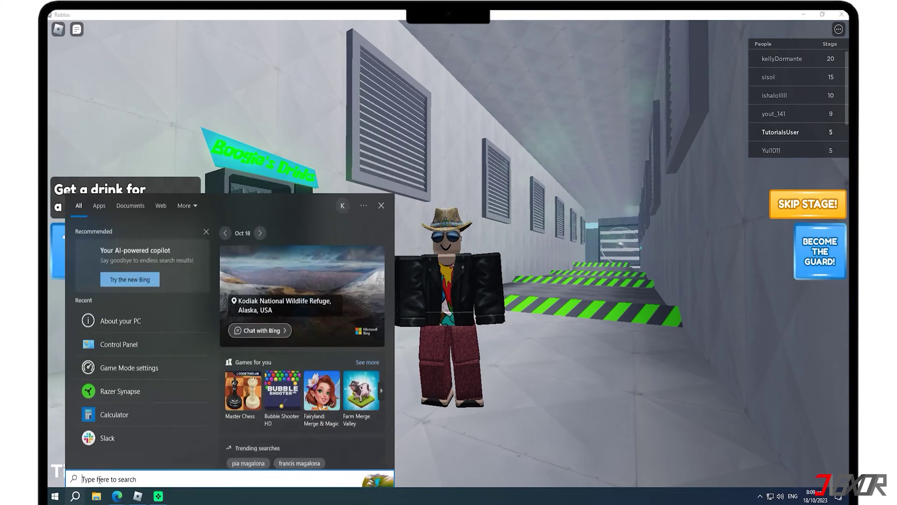
text(about)
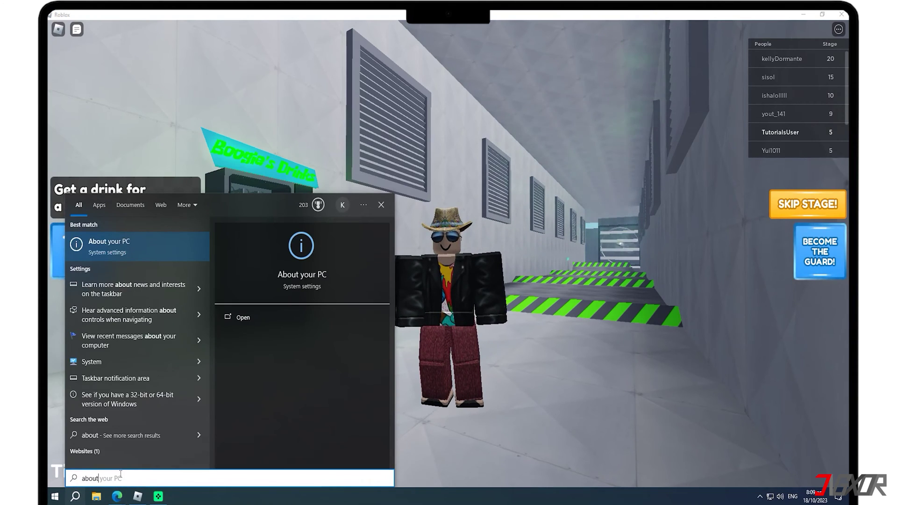
key(Return)
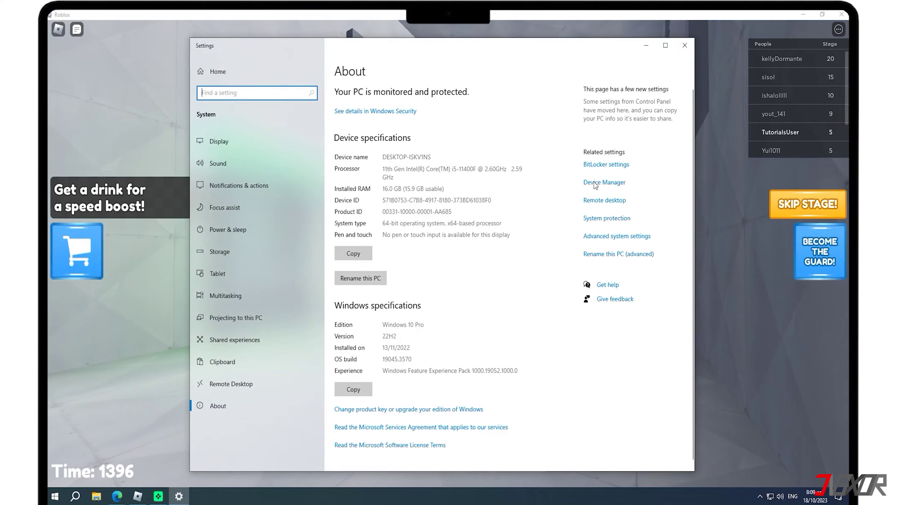
click(625, 236)
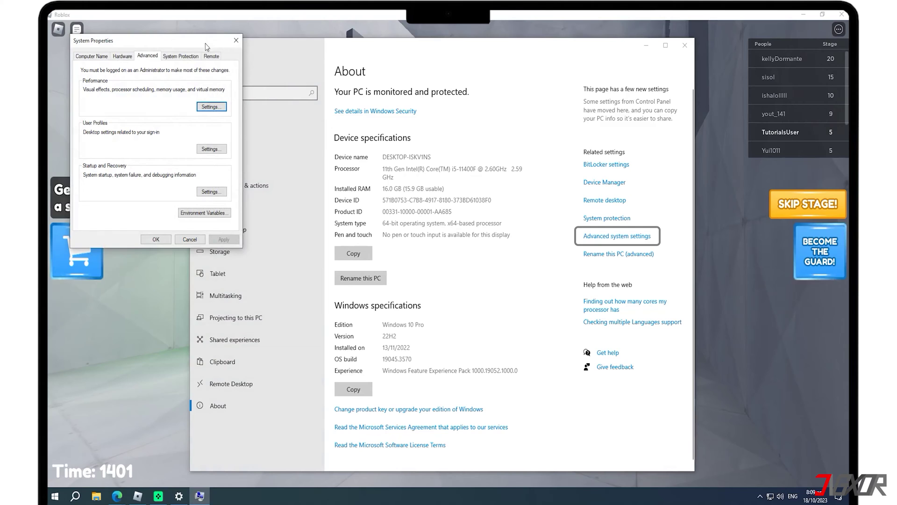
drag(200, 51, 468, 83)
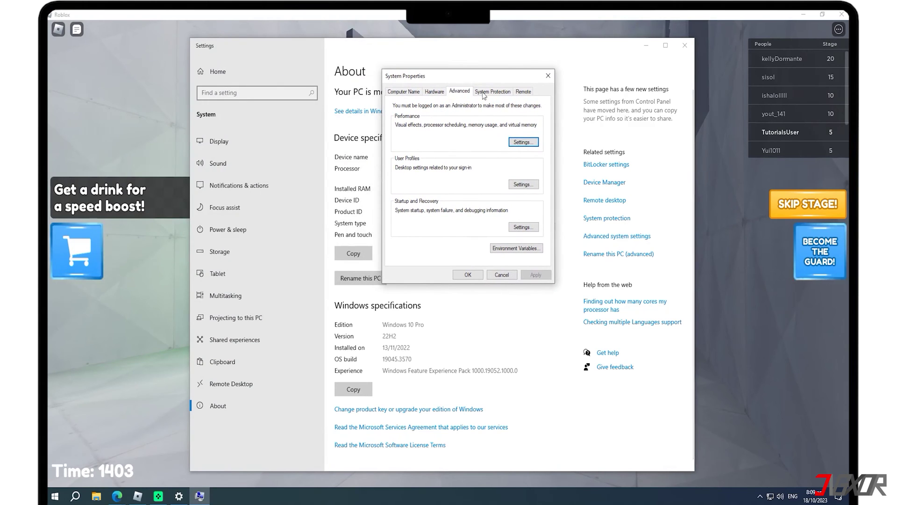
Apply Adjust for best performance, keeping only Smooth edges of screen fonts and Show thumbnails instead of icons
click(522, 143)
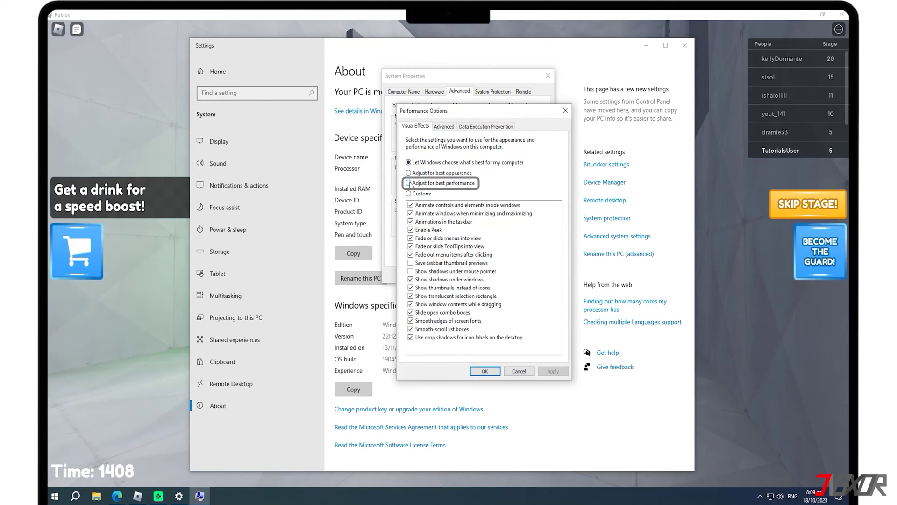
click(410, 183)
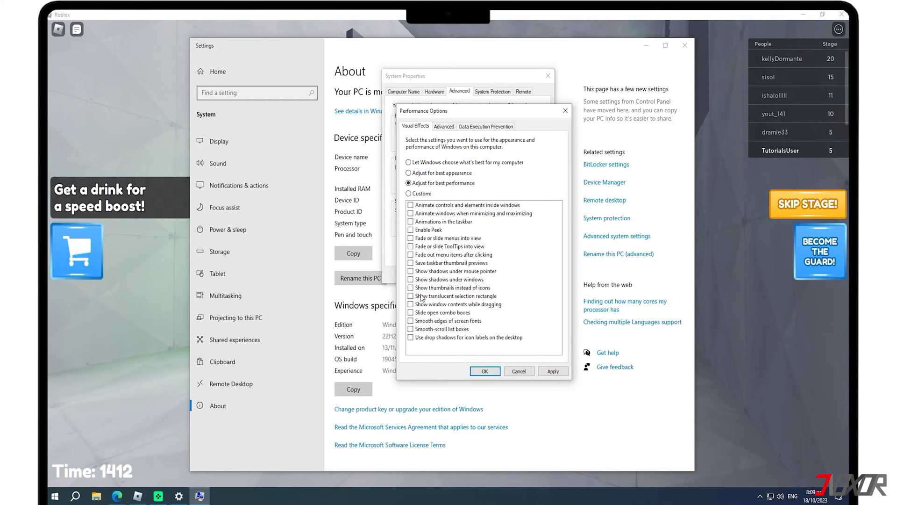
click(410, 321)
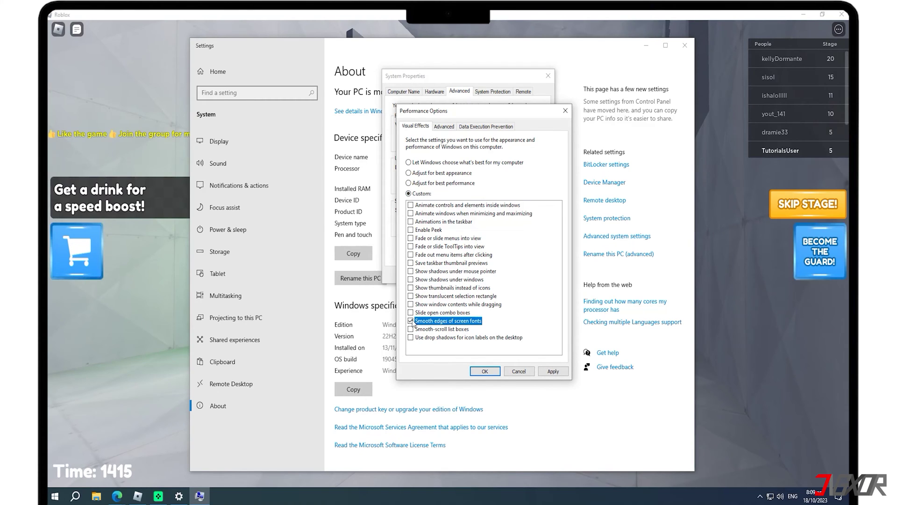
click(411, 288)
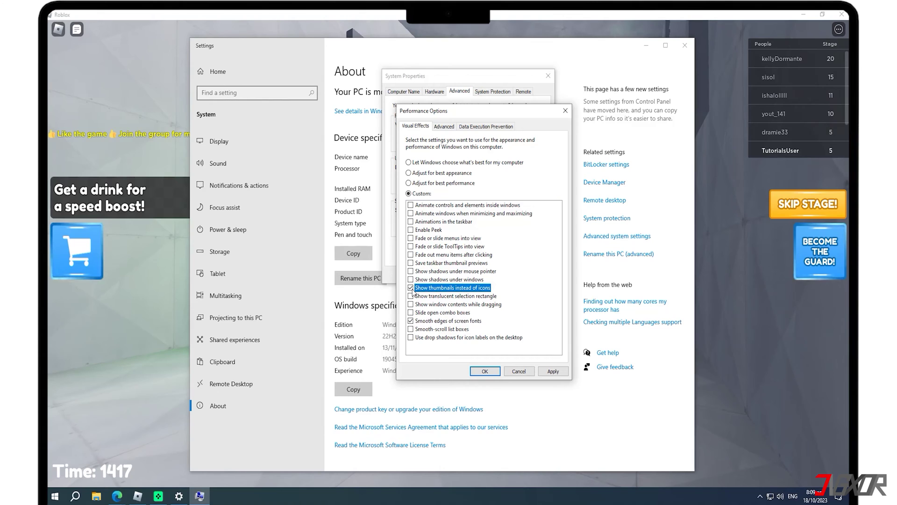
click(556, 371)
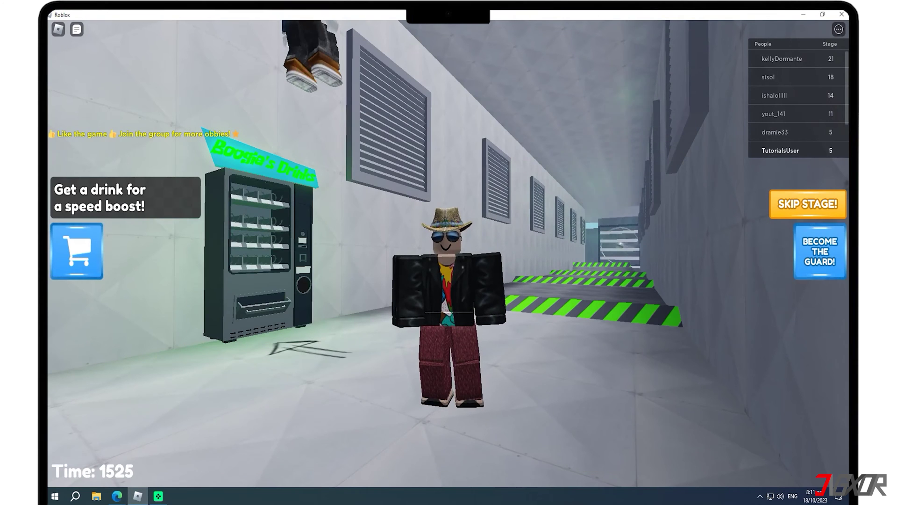
Select the High performance plan under Control Panel's Power Options, then close the window
click(75, 496)
text(con)
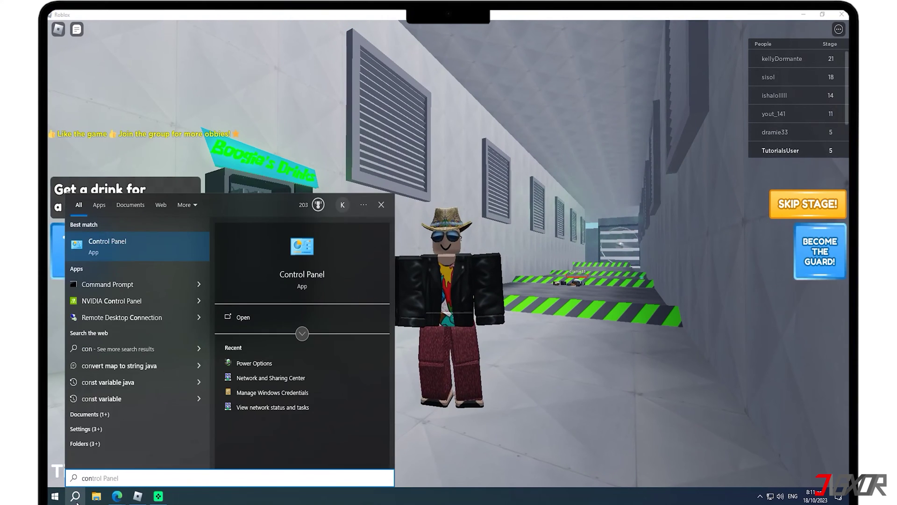
key(Return)
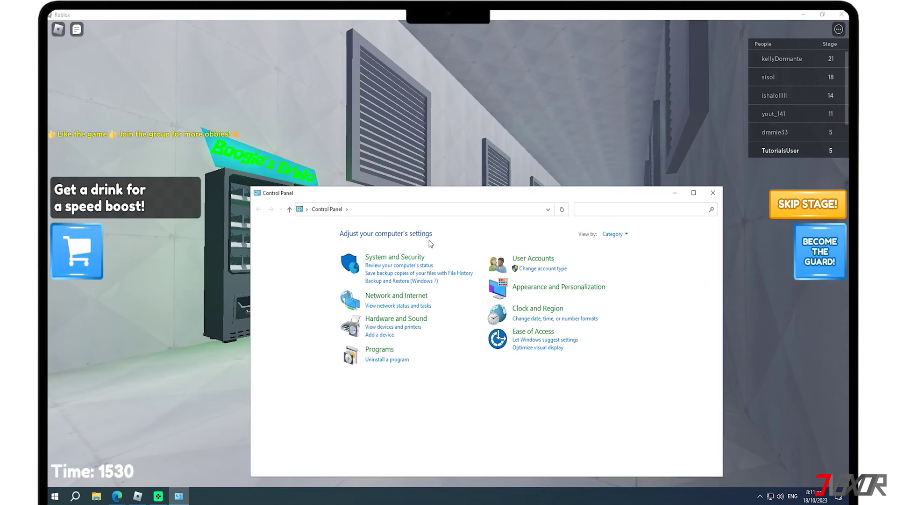
click(423, 260)
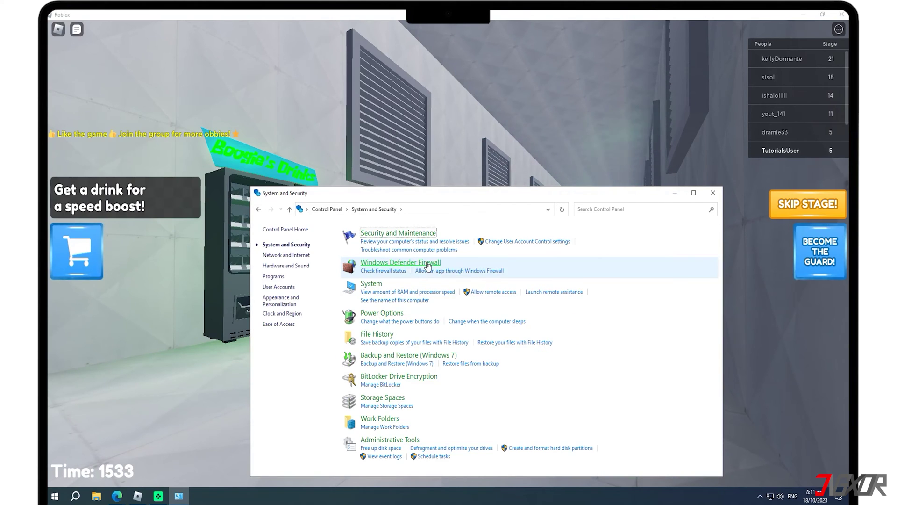
click(390, 312)
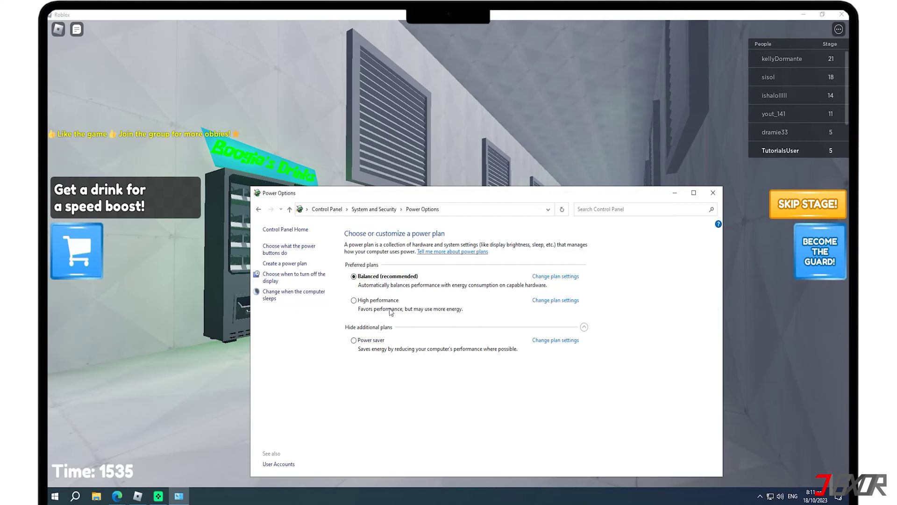
click(379, 305)
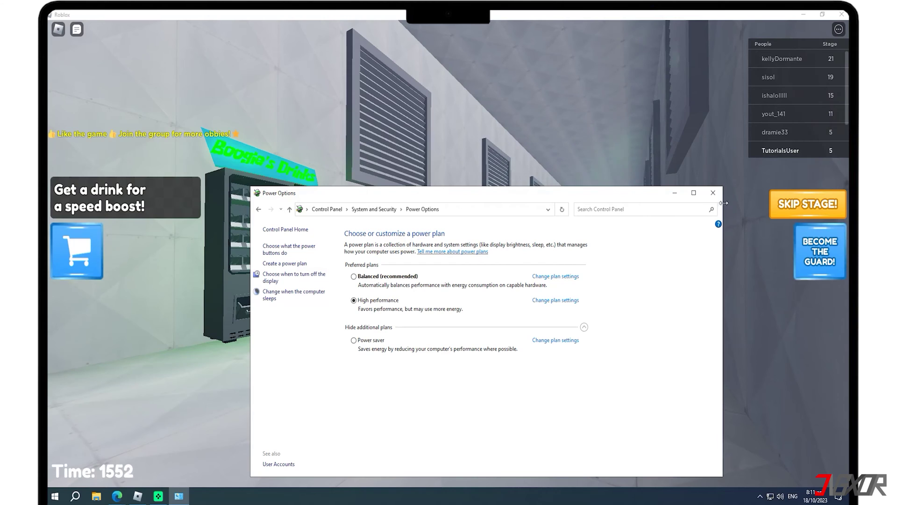
click(713, 193)
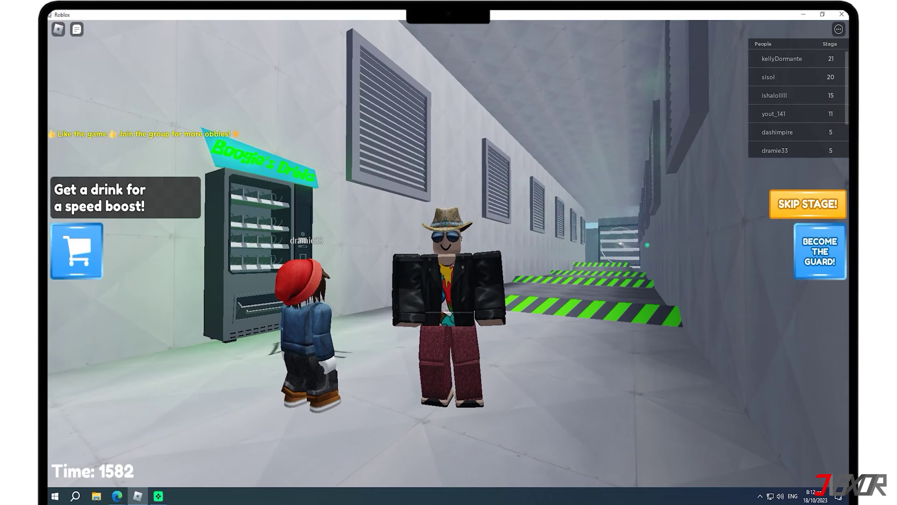
Disable LGHUB in Task Manager's Startup apps list
key(ctrl)
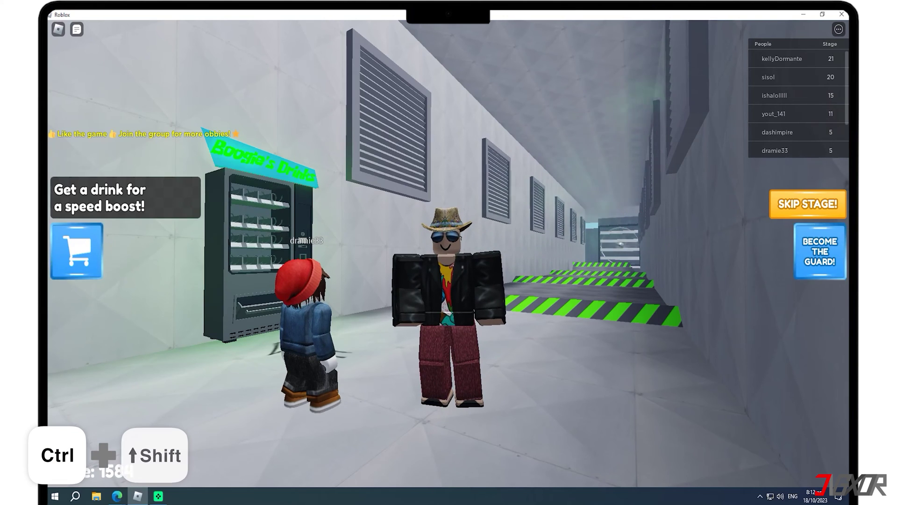
key(ctrl+shift+Escape)
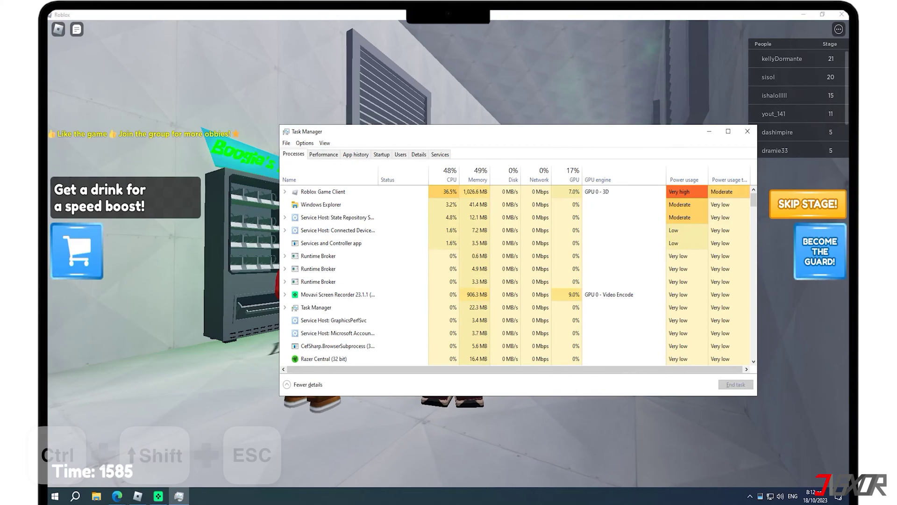
click(388, 155)
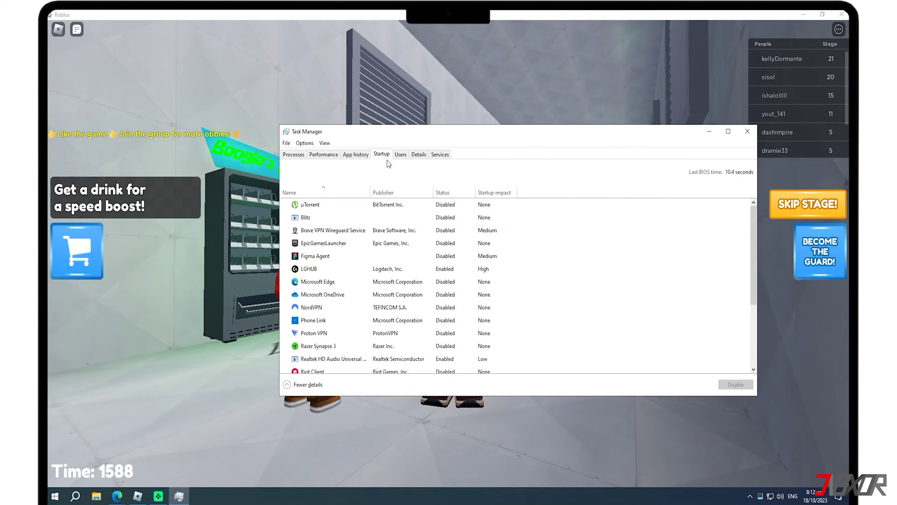
scroll(409, 304, down, 1)
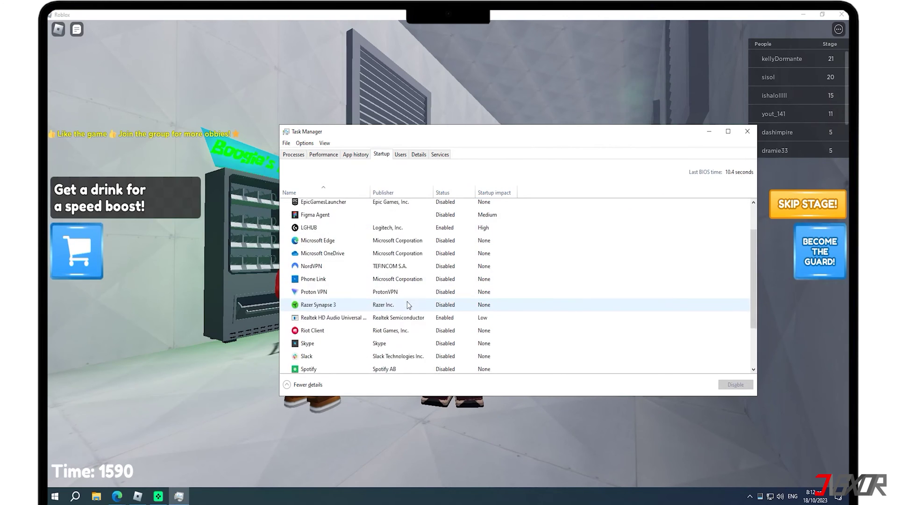
scroll(409, 305, up, 1)
click(434, 273)
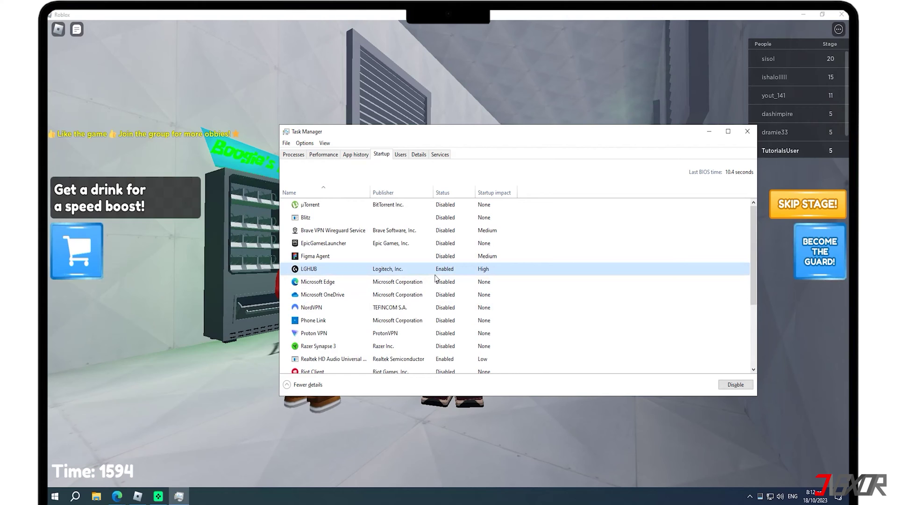
click(717, 382)
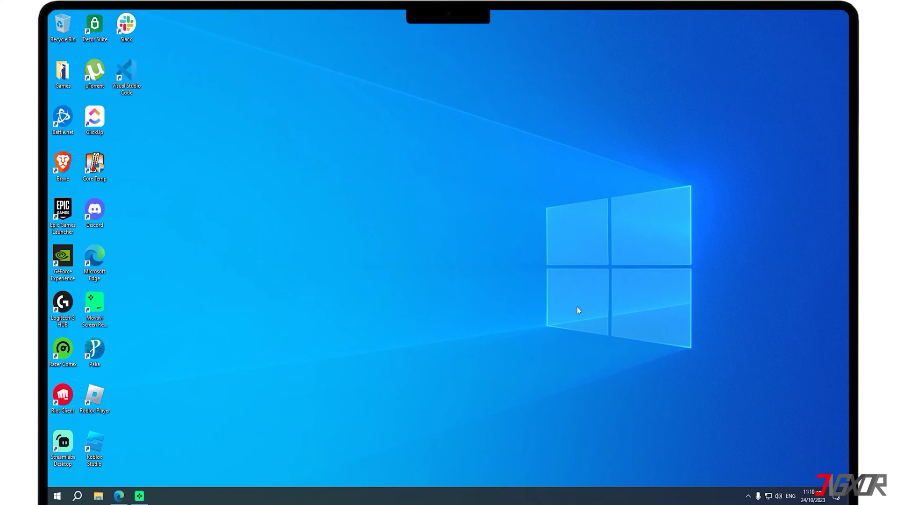
Turn off 'Record in the background' on the Captures page, then toggle Game Mode off
click(77, 496)
text(game)
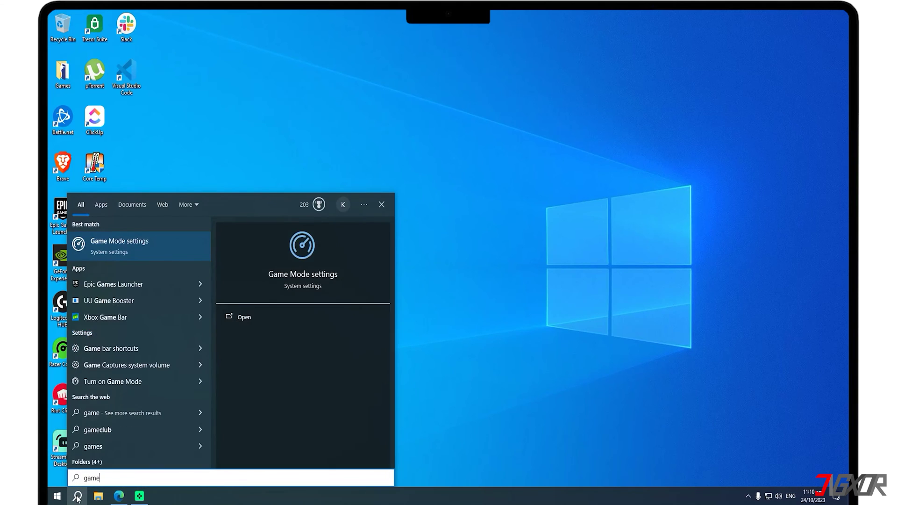
key(Return)
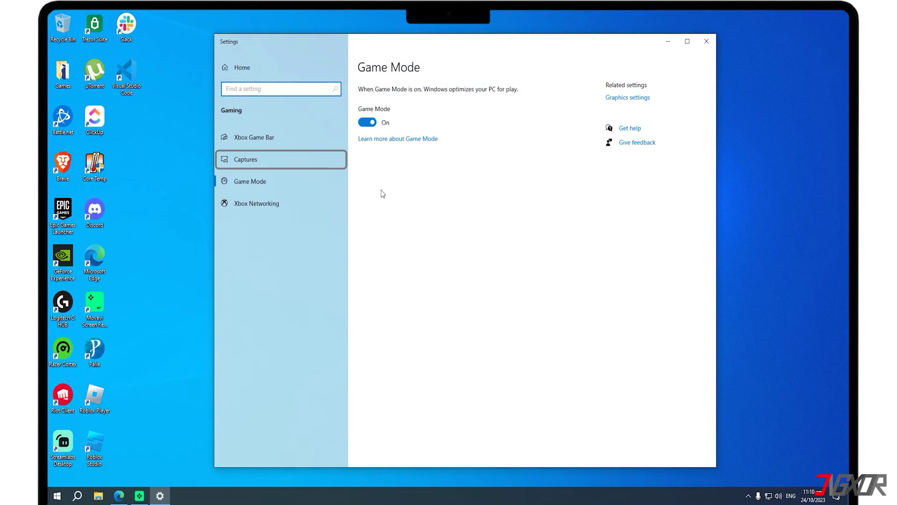
click(277, 161)
click(373, 238)
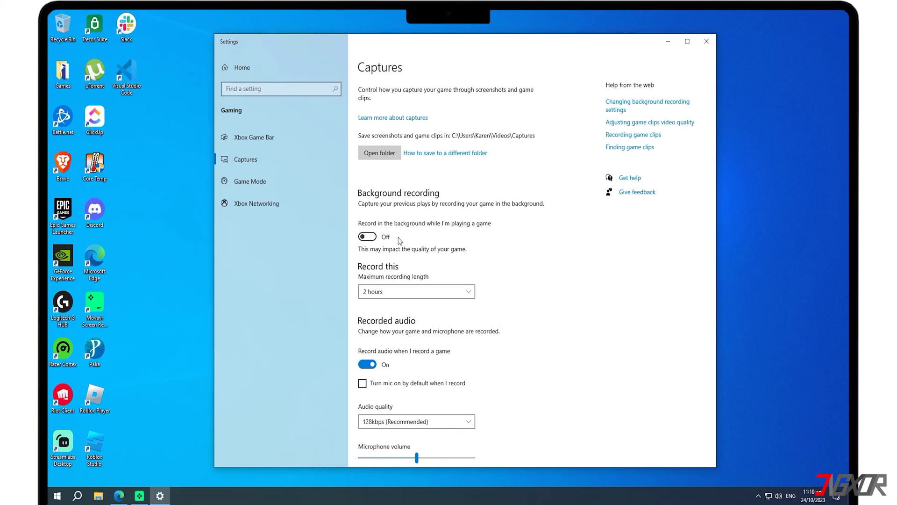
click(247, 186)
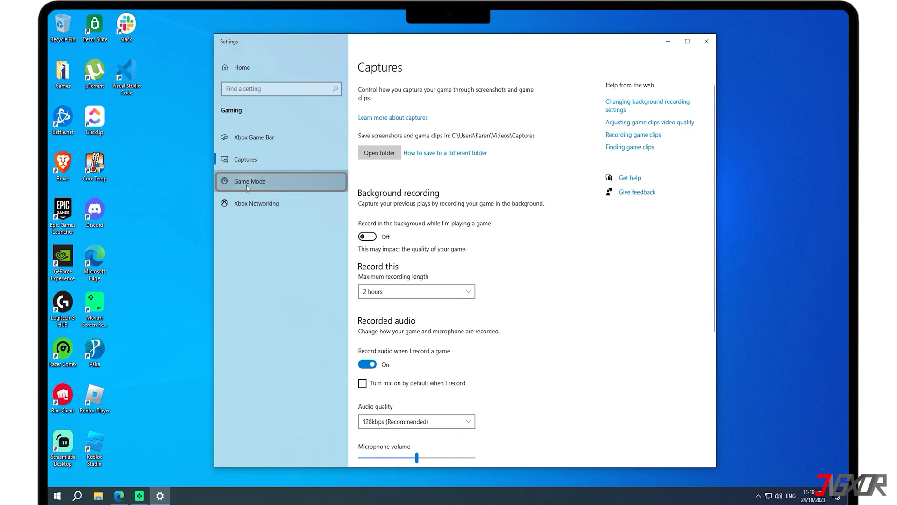
click(368, 123)
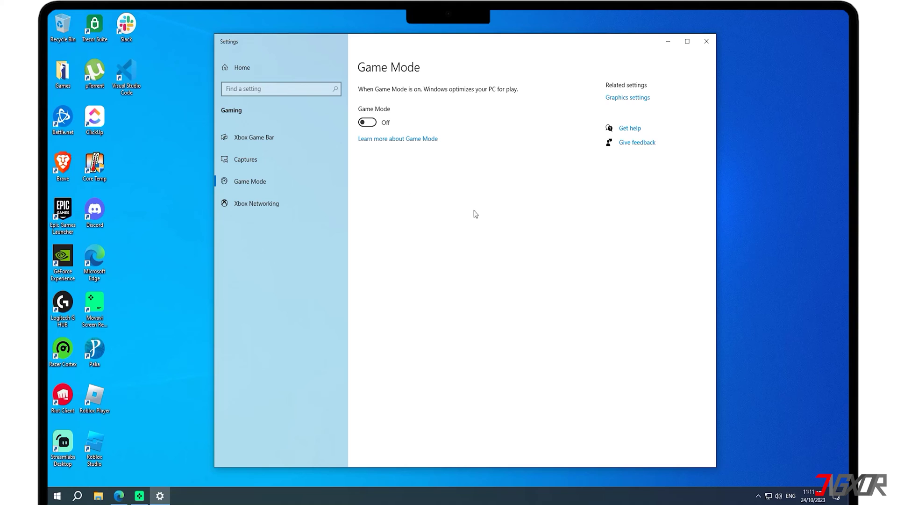
Add Roblox Player (Roblox Game Client) to the graphics preference list with High performance
click(635, 99)
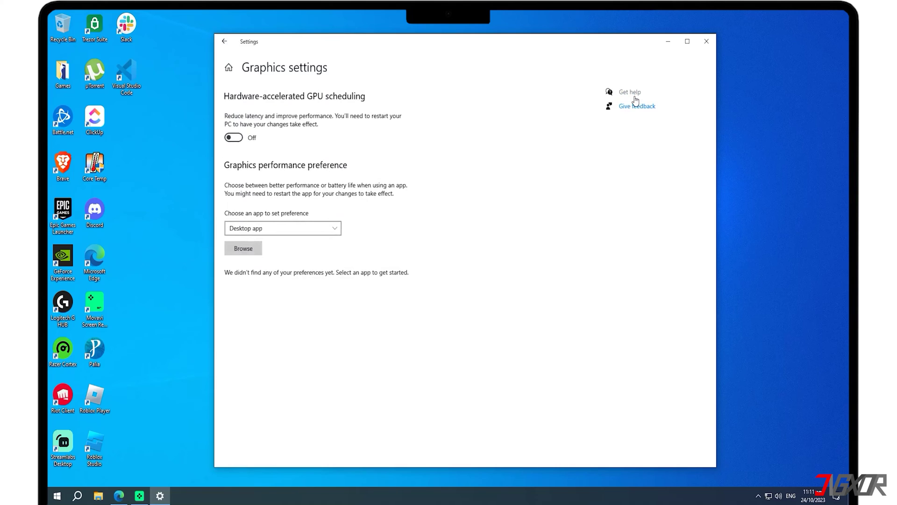
click(255, 243)
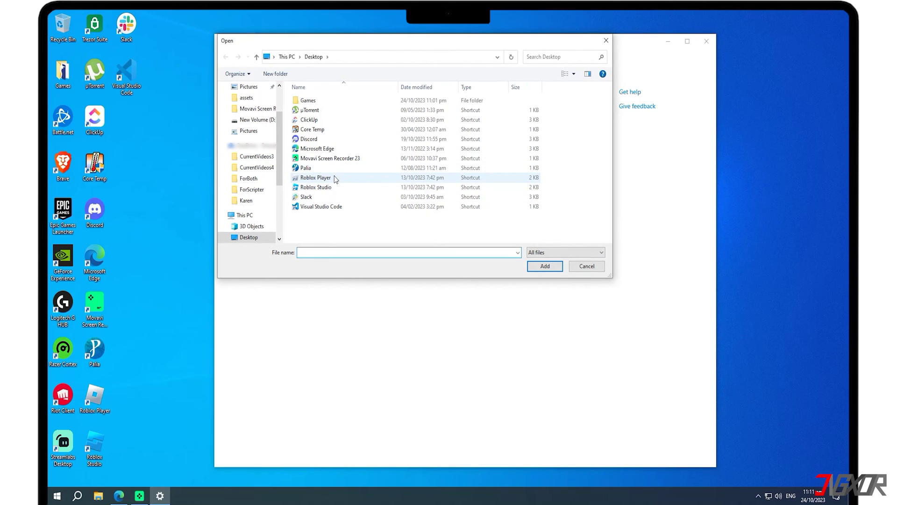
double_click(316, 177)
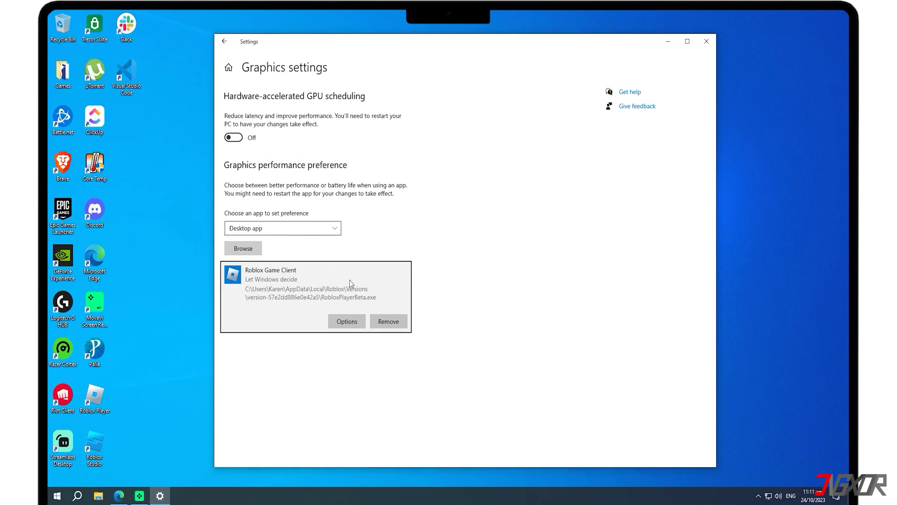
click(347, 322)
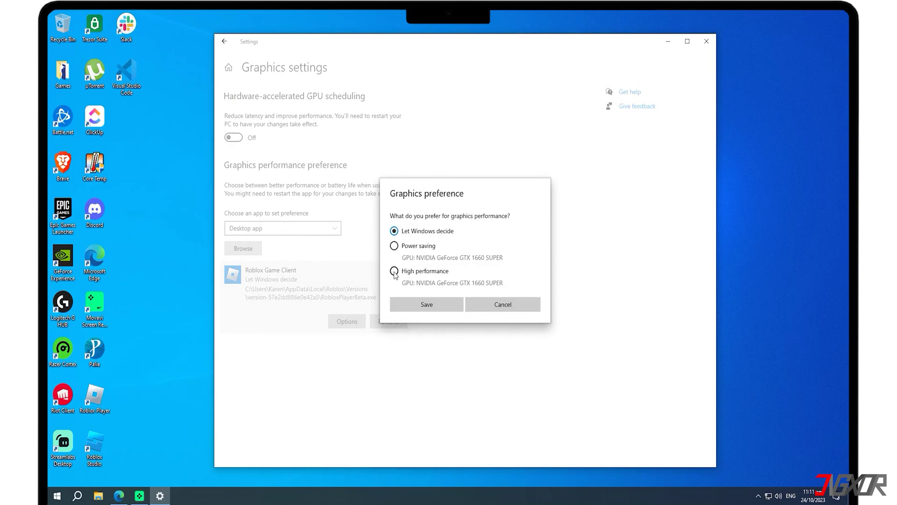
click(395, 272)
click(417, 301)
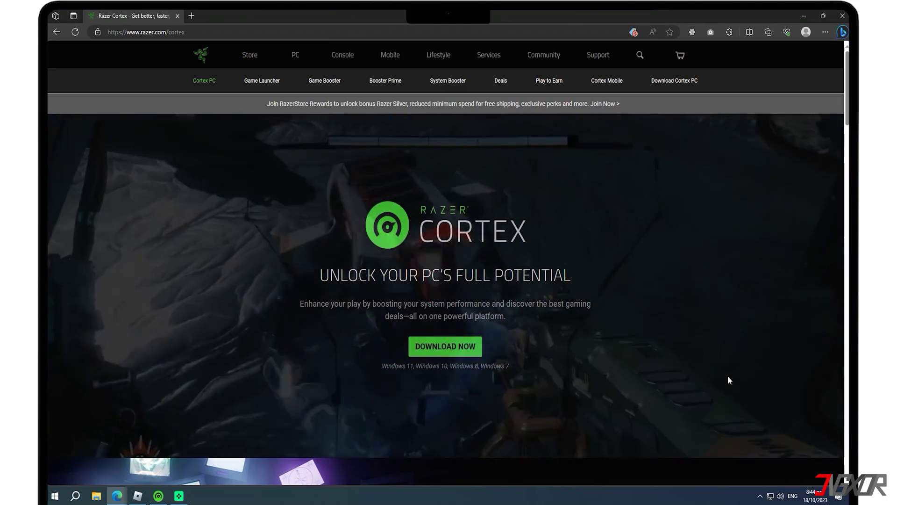
Select the razer.com/cortex address on the Razer Cortex download page
click(208, 32)
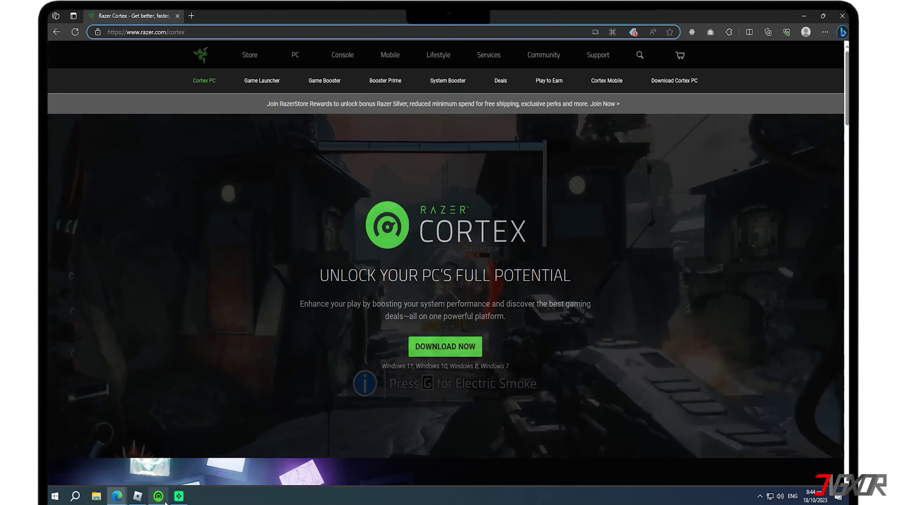
Run Razer Cortex's Game Booster to free 407 MB of RAM, then return to Roblox
click(161, 498)
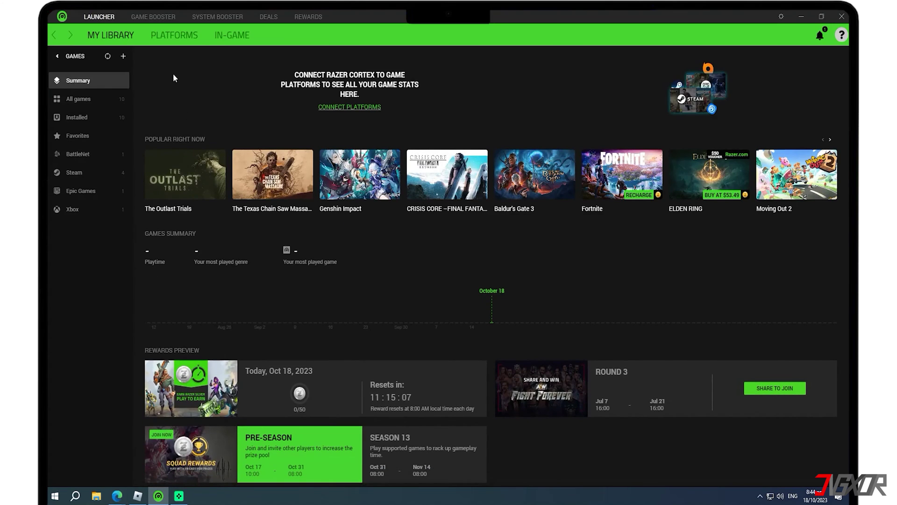
click(171, 18)
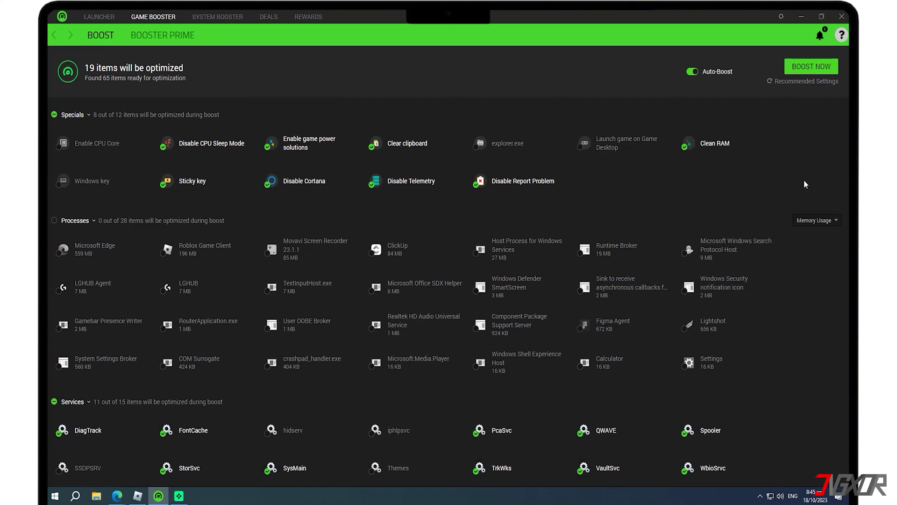
click(817, 70)
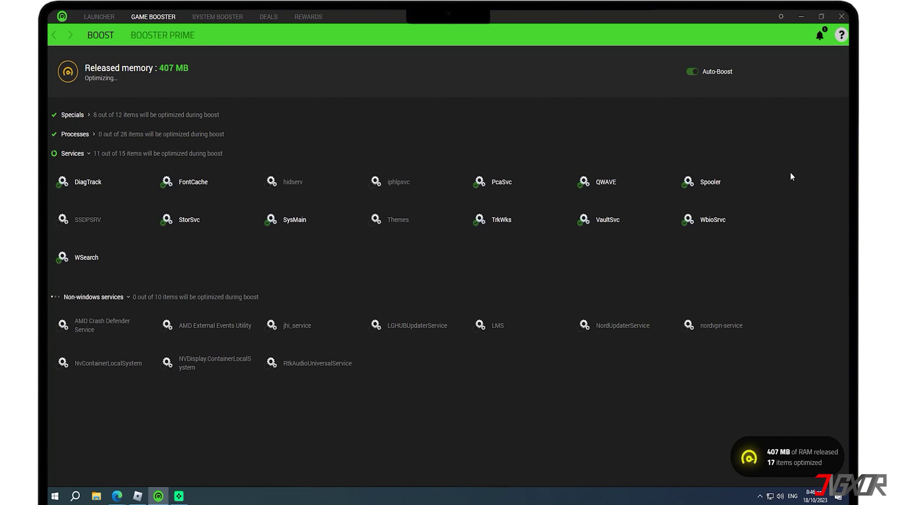
click(138, 495)
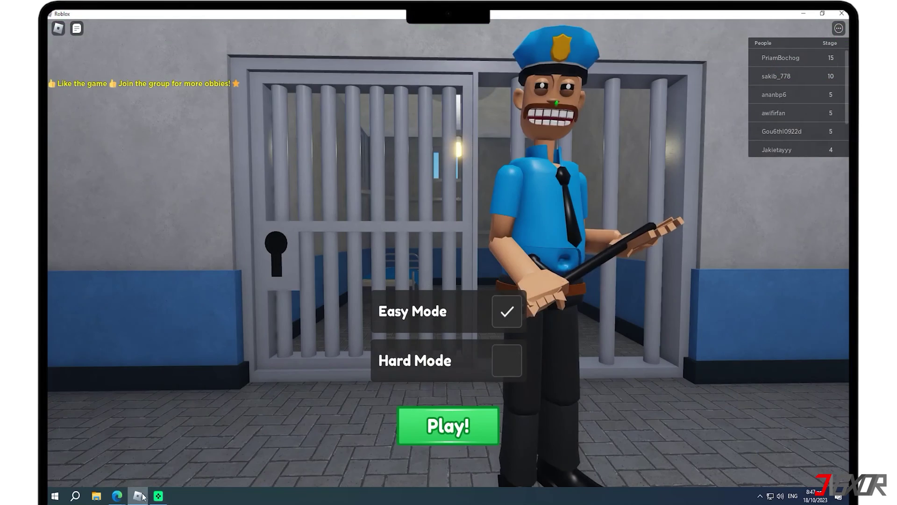
Start the obby in Easy Mode, decline the Taser, and turn toward the bed
click(459, 428)
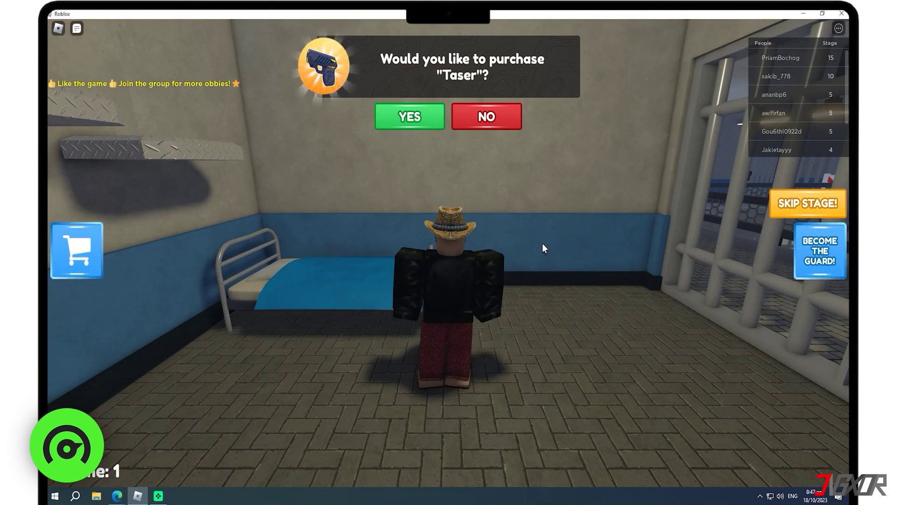
click(493, 117)
key(Left)
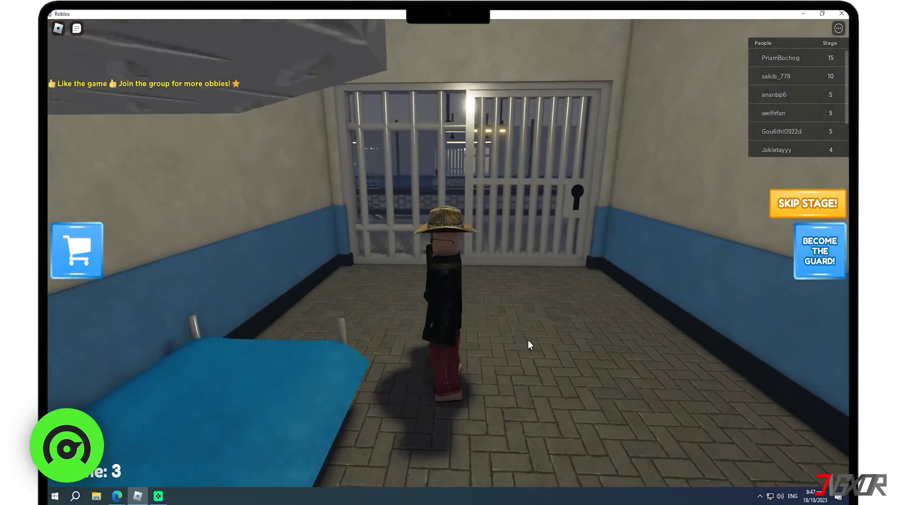
key(Left)
Jump up the bed and shelves, open the wall vent, and climb inside
key(w)
key(space)
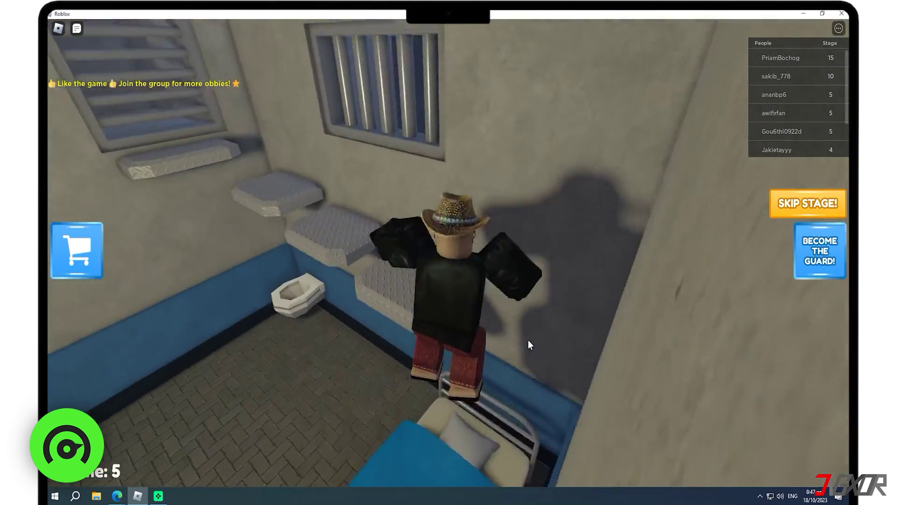
key(w)
key(space)
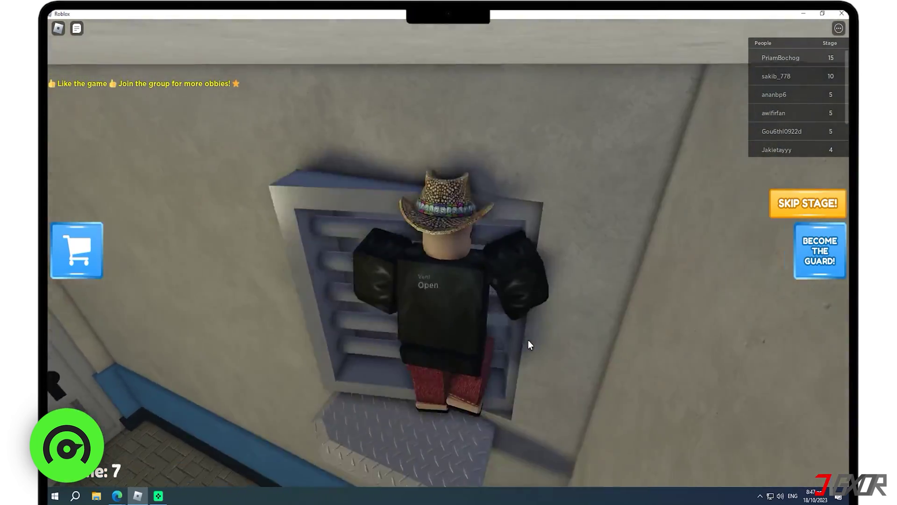
key(e)
key(w)
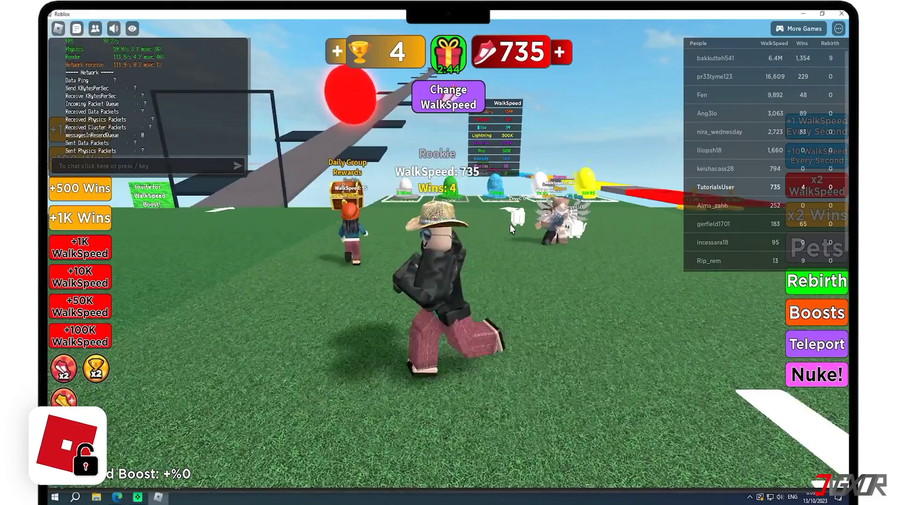
Run along the grey ramp onto the dark platform, then across the spawn grass
key(w)
key(a)
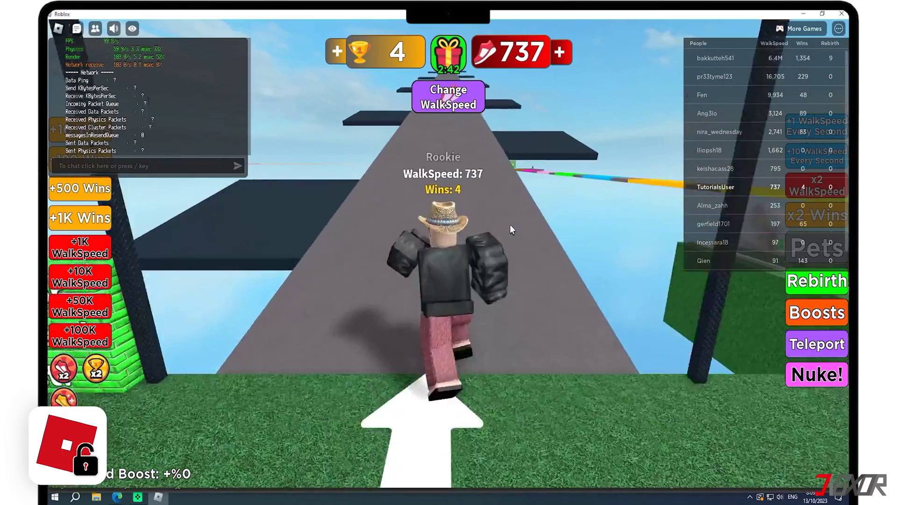
key(w)
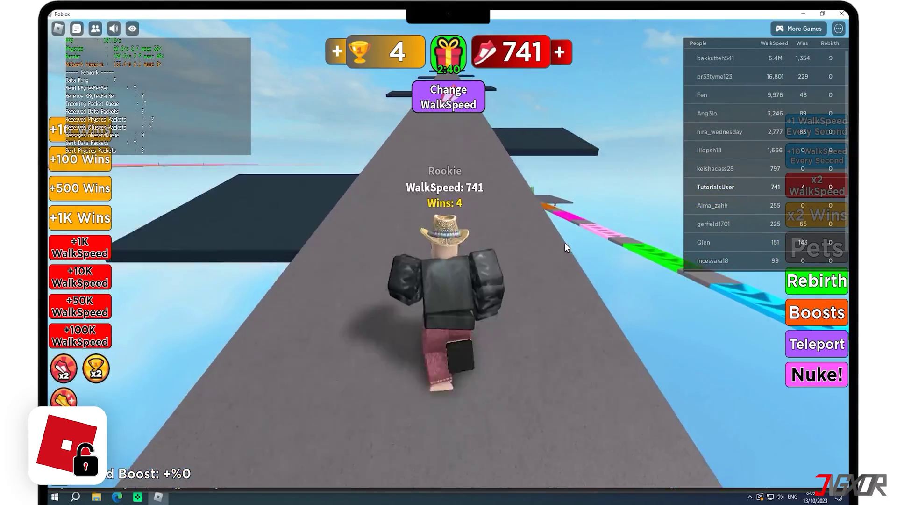
key(w)
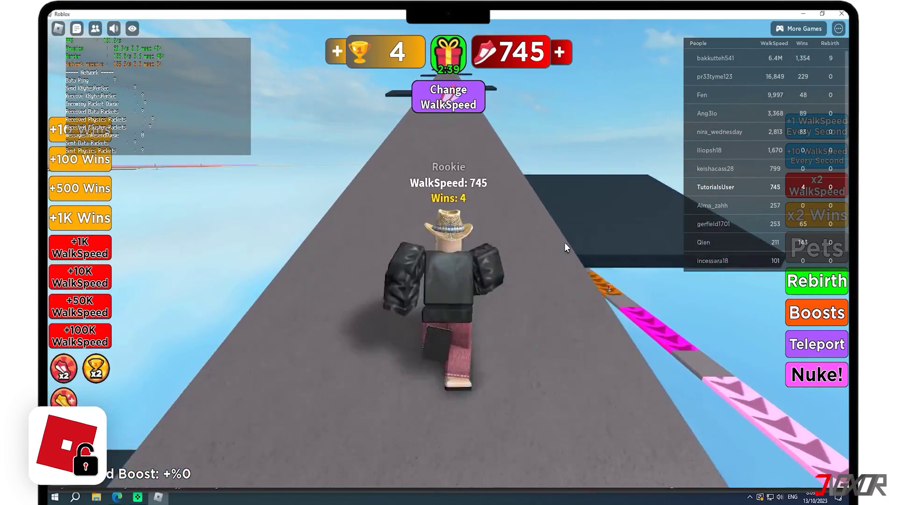
key(w)
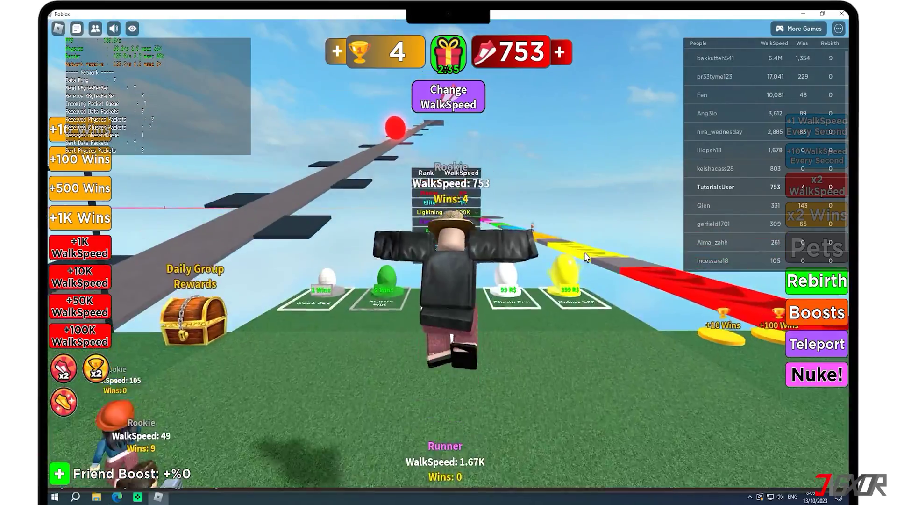
key(w)
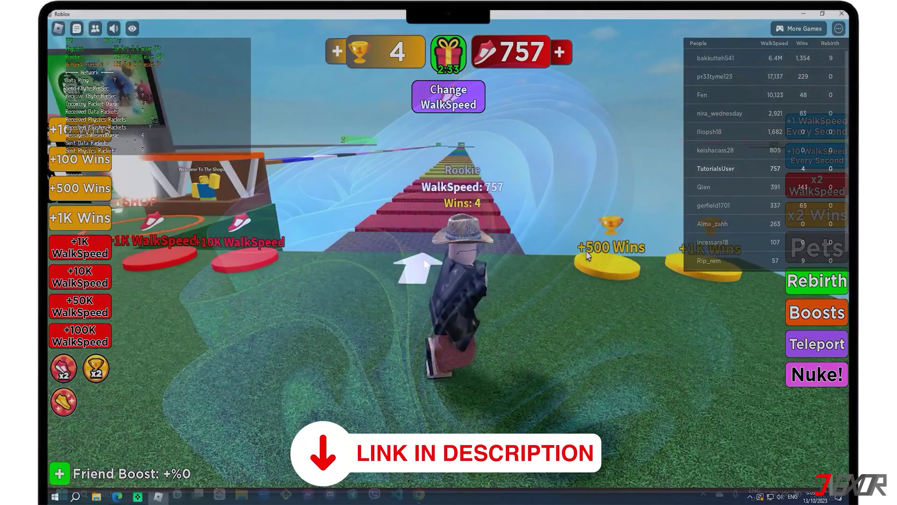